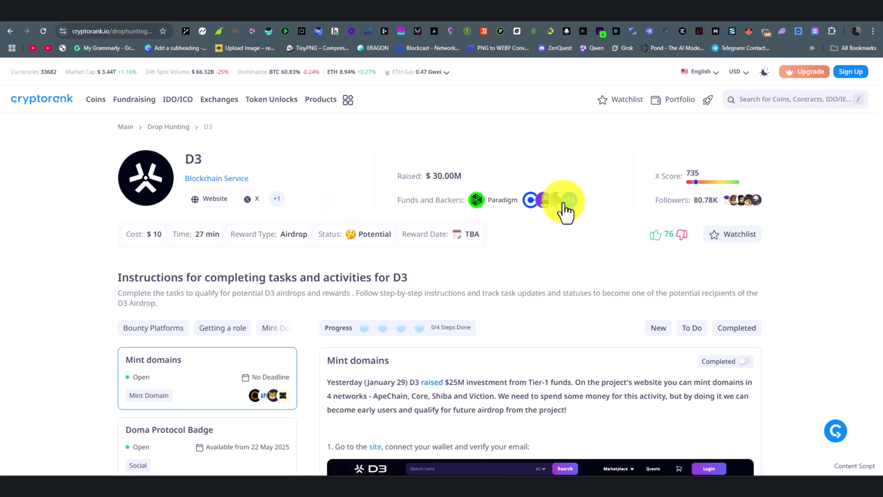
# Review D3's investor list on CryptoRank and the recent posts on its X profile
pyautogui.click(562, 201)
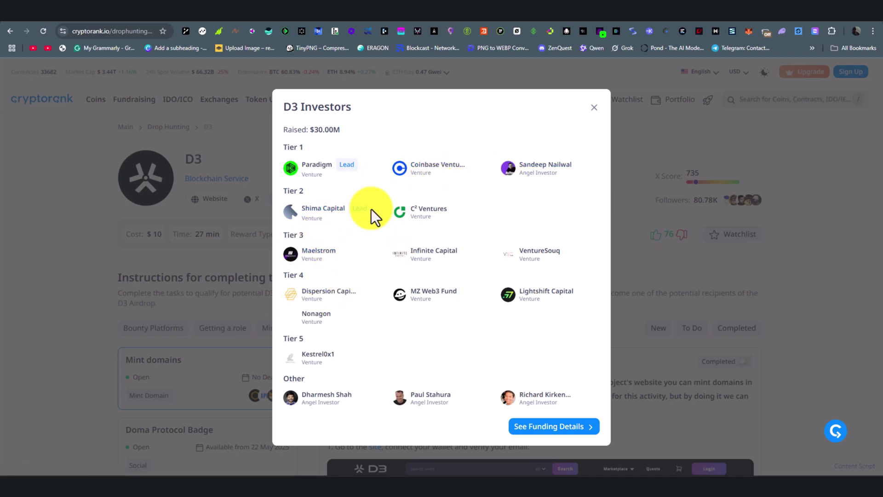
pyautogui.click(304, 14)
pyautogui.scroll(-1, 433, 211)
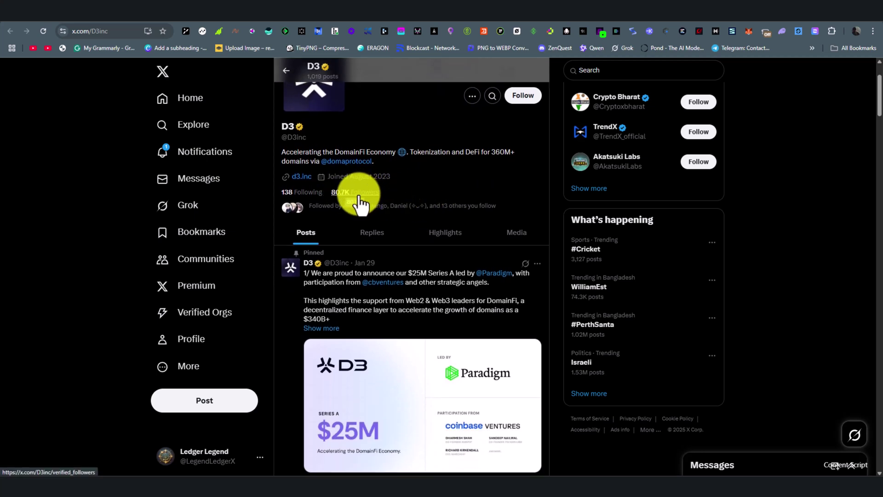
pyautogui.scroll(-3, 408, 202)
pyautogui.scroll(-10, 377, 189)
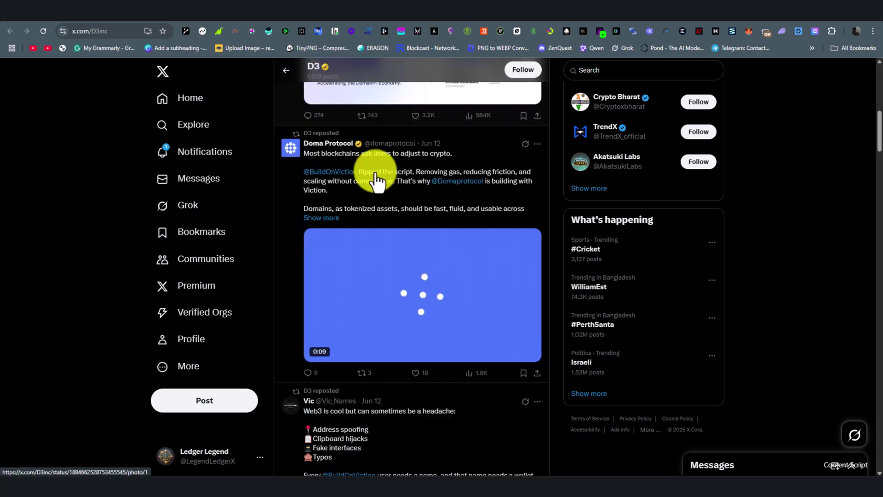
pyautogui.scroll(-8, 376, 177)
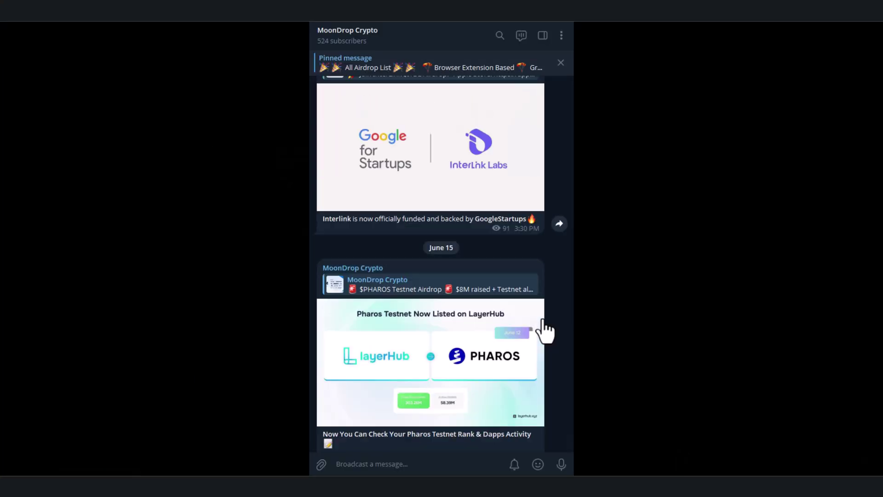
# Browse the MoonDrop Crypto Telegram channel's recent posts and read through its pinned All Airdrop List
pyautogui.scroll(4, 543, 329)
pyautogui.scroll(15, 542, 314)
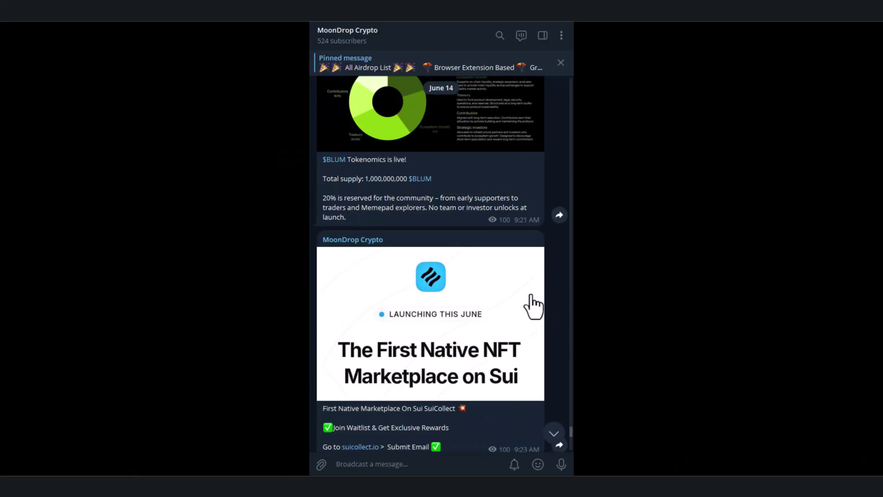
pyautogui.scroll(12, 532, 301)
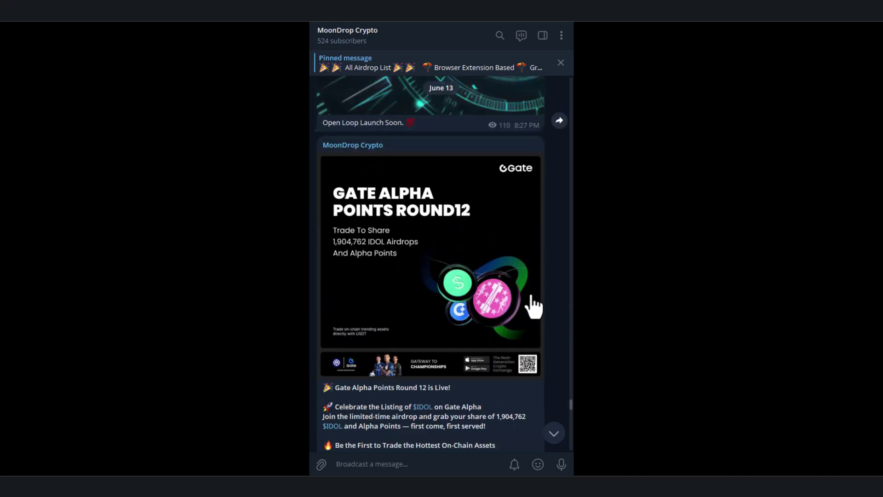
pyautogui.click(528, 297)
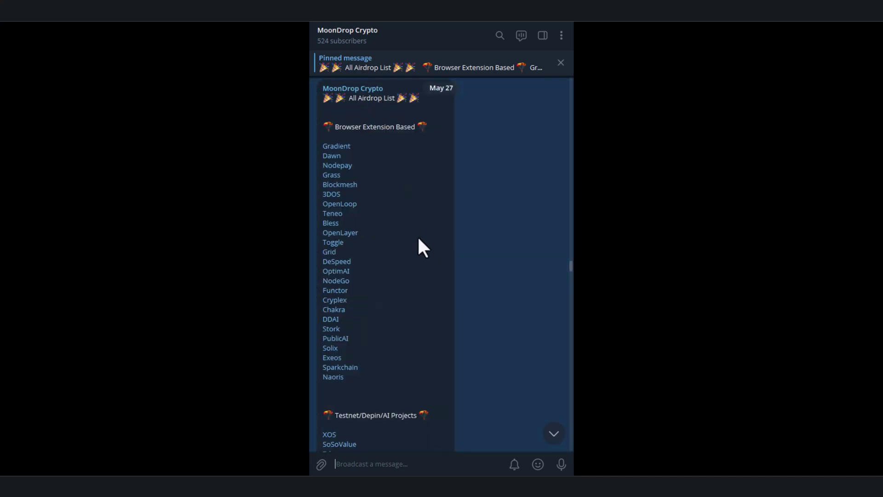
pyautogui.scroll(-9, 418, 236)
pyautogui.scroll(-6, 418, 239)
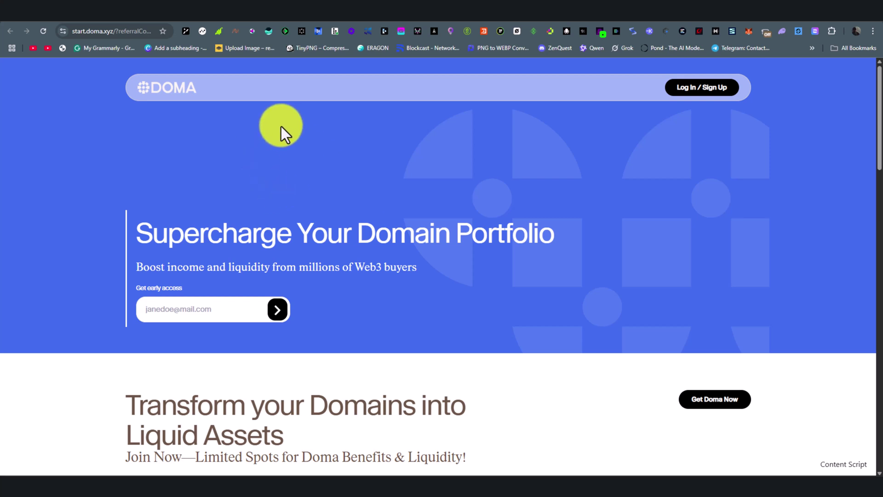
# Start the Doma sign-up from its referral landing page and submit the account's e-mail address
pyautogui.click(698, 90)
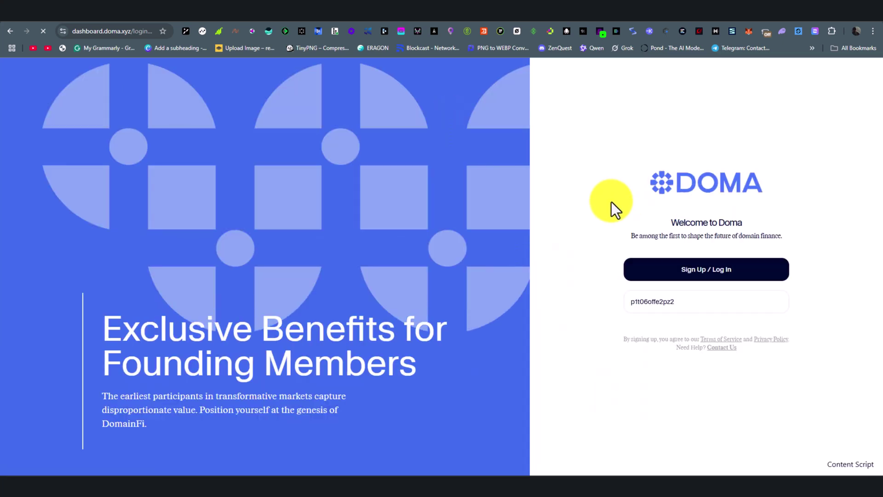
pyautogui.click(736, 280)
pyautogui.click(438, 280)
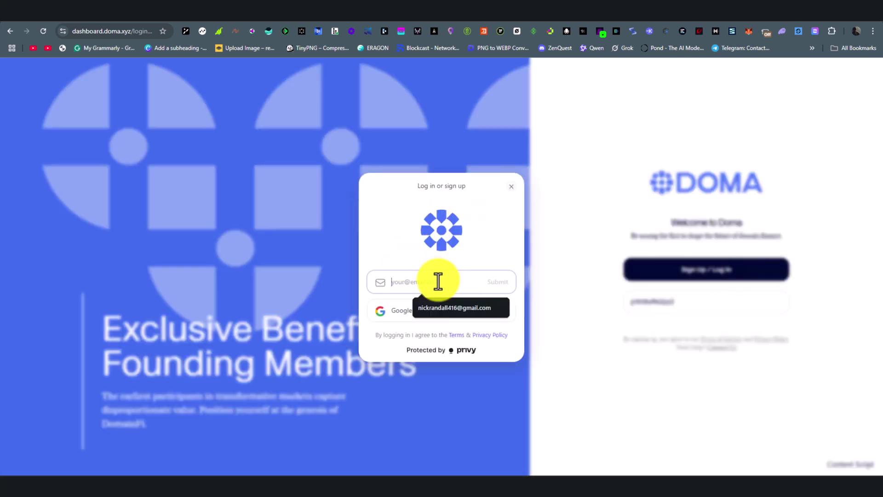
pyautogui.click(446, 311)
pyautogui.click(500, 281)
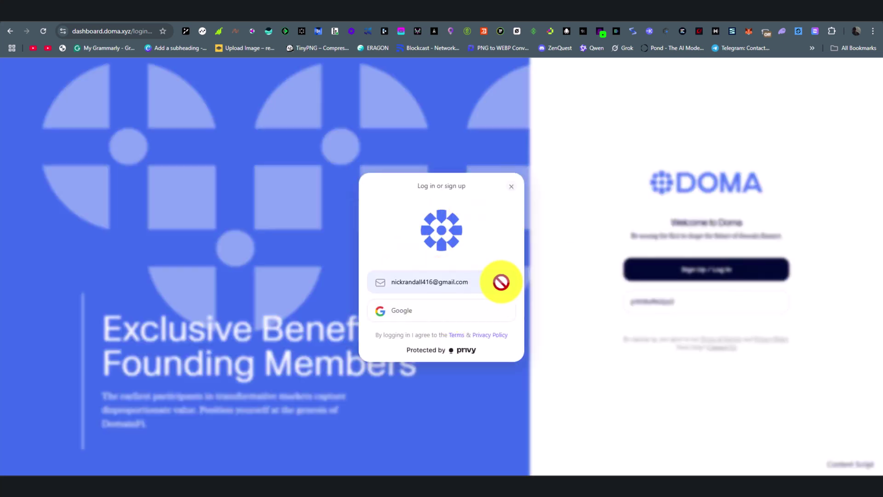
# Copy the login code from the Doma e-mail in Gmail and enter it as the confirmation code on Doma
pyautogui.moveTo(474, 285); pyautogui.dragTo(517, 296)
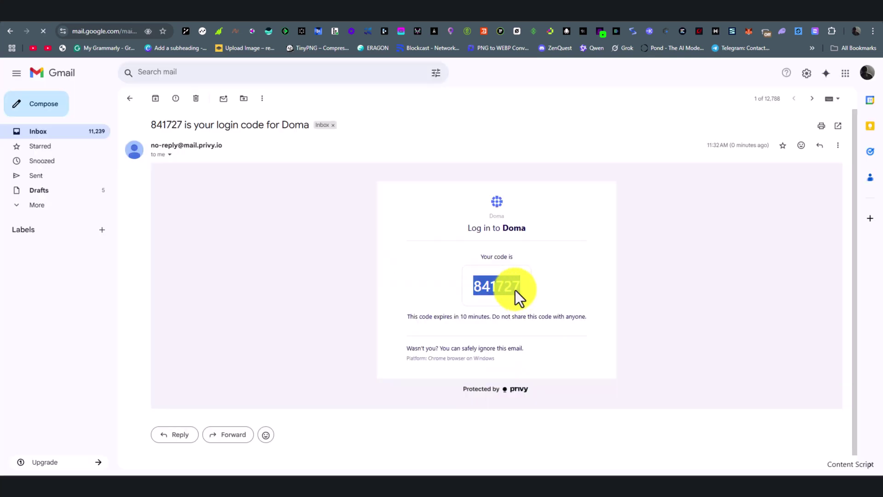
pyautogui.rightClick(512, 288)
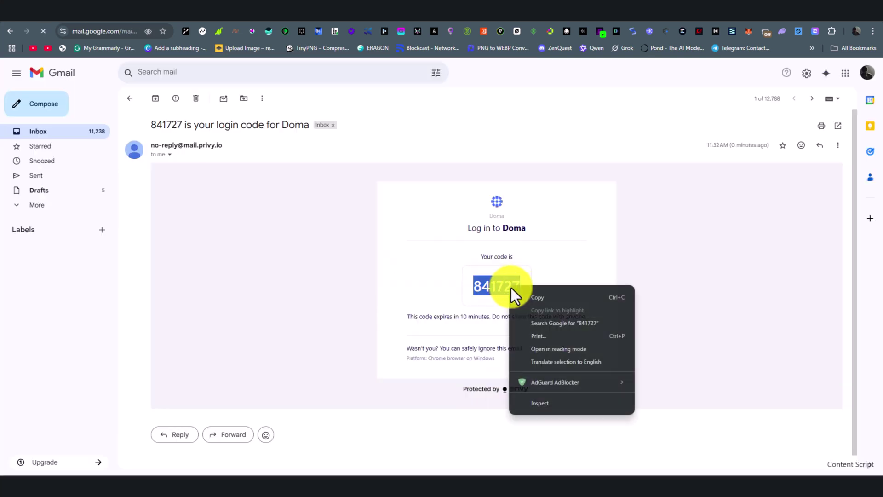
pyautogui.click(537, 298)
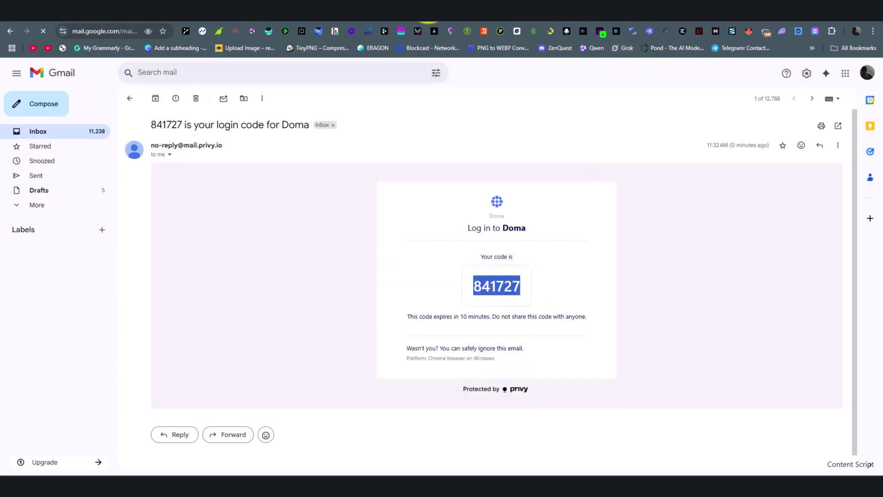
pyautogui.click(381, 21)
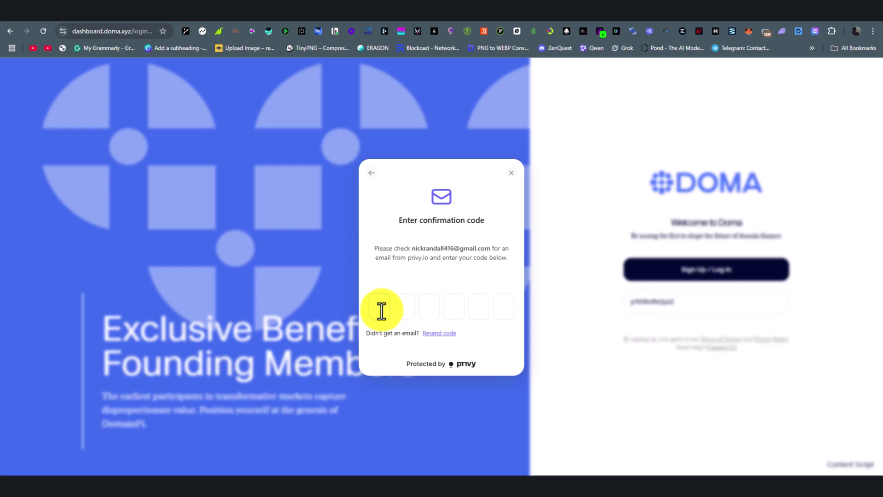
pyautogui.hotkey('ctrl', 'v')
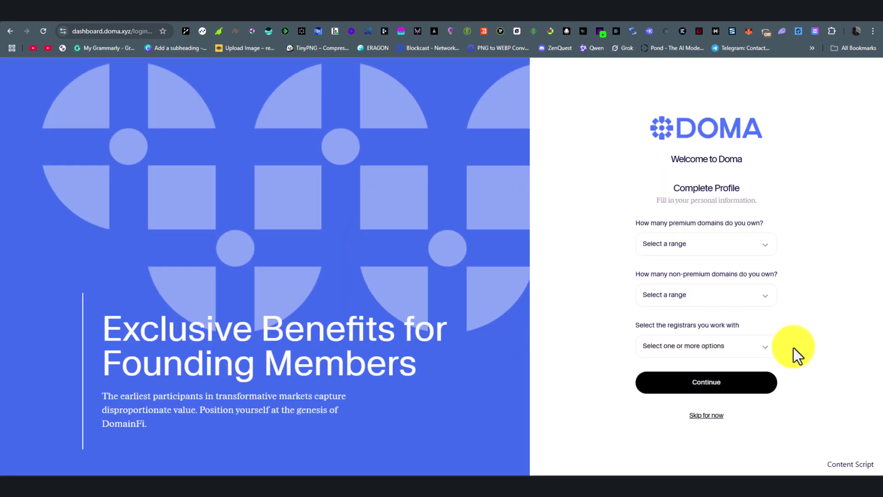
# Set both the premium and the non-premium domains owned to 0-10 in the Doma profile
pyautogui.click(718, 246)
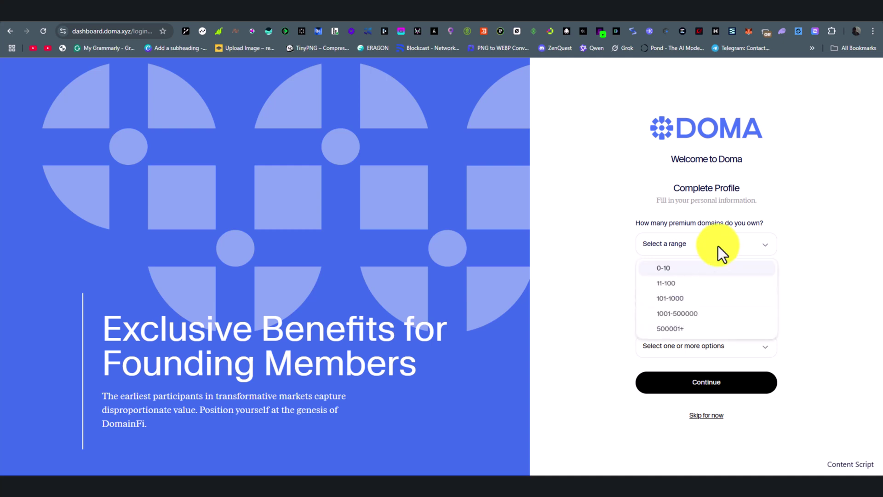
pyautogui.click(697, 271)
pyautogui.click(718, 299)
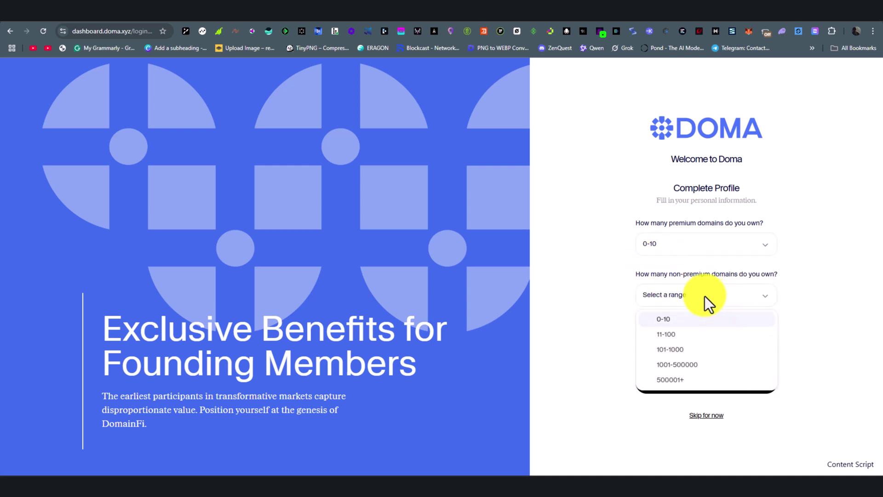
pyautogui.click(672, 322)
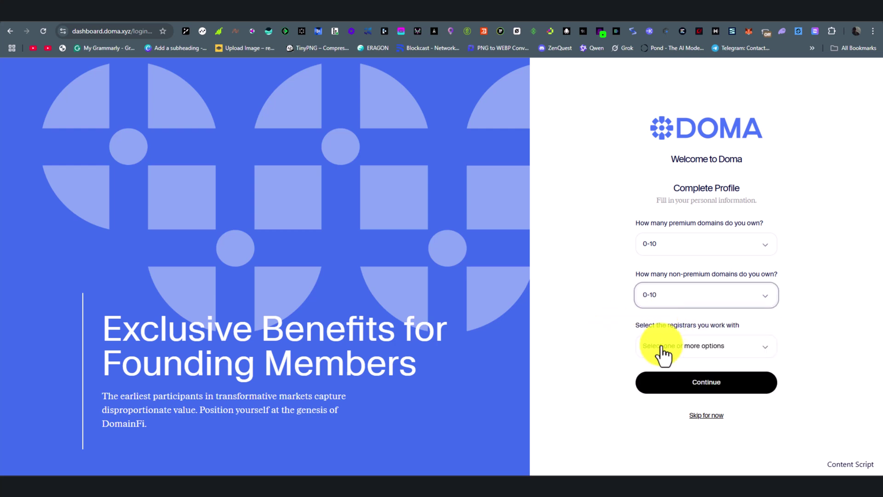
# Choose Namecheap and GoDaddy as the registrars worked with and submit the profile
pyautogui.click(739, 360)
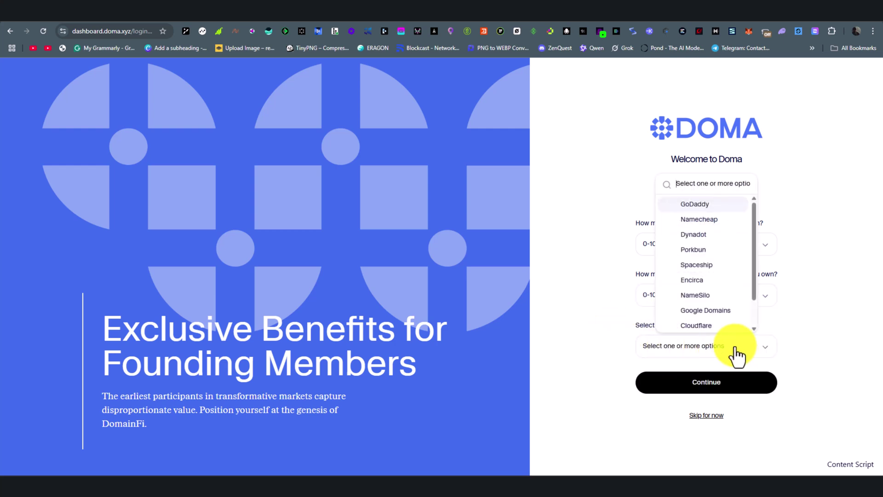
pyautogui.click(712, 220)
pyautogui.click(692, 204)
pyautogui.click(732, 388)
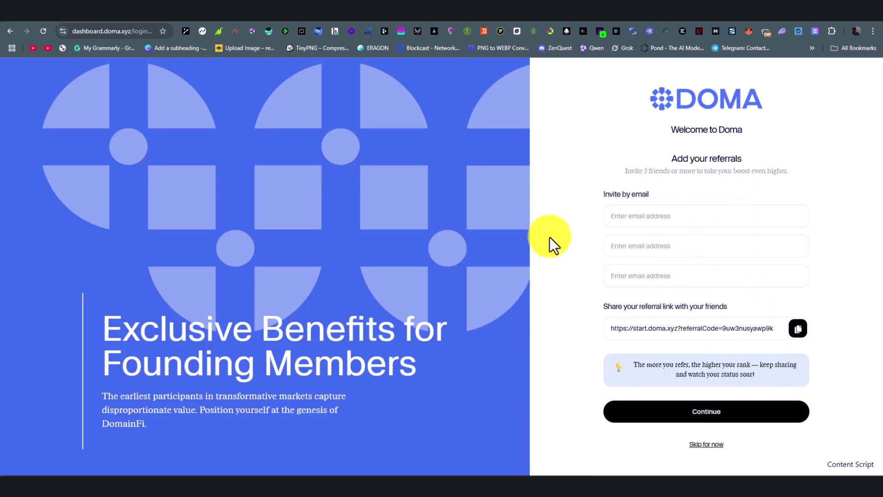
# Leave the referral e-mail fields empty and skip the invitations to reach the Doma dashboard
pyautogui.click(654, 219)
pyautogui.click(663, 246)
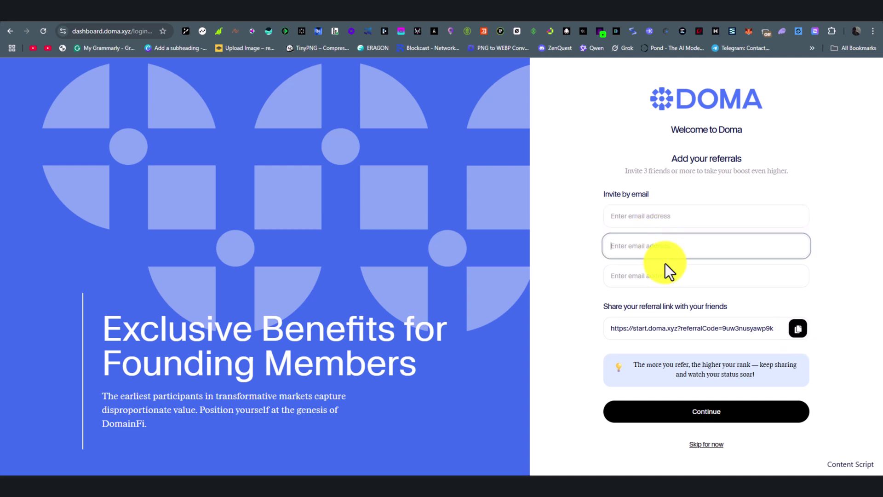
pyautogui.click(666, 277)
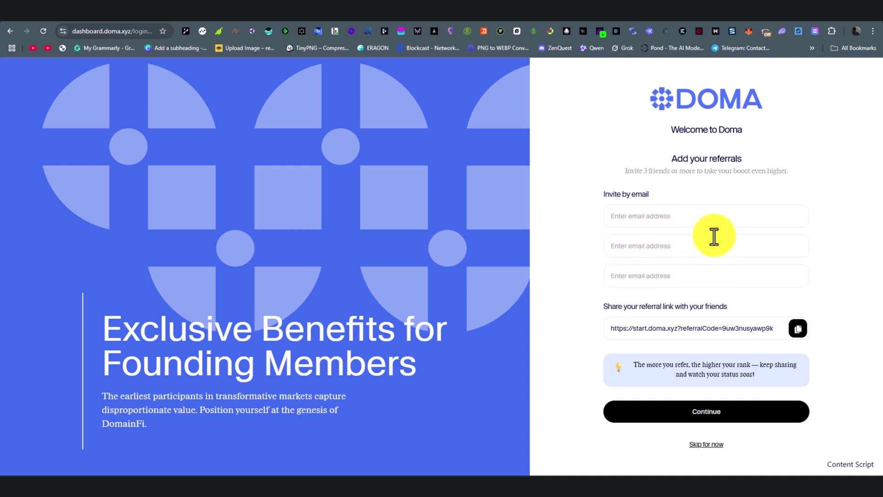
pyautogui.click(649, 412)
pyautogui.click(709, 453)
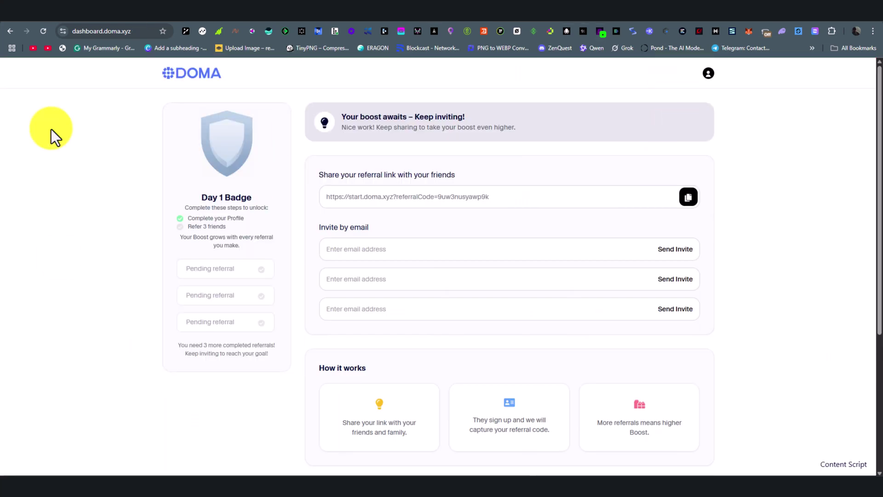
# Set up Transaction MFA with the authenticator app method, entering the enrollment code from the authenticator
pyautogui.scroll(-5, 362, 211)
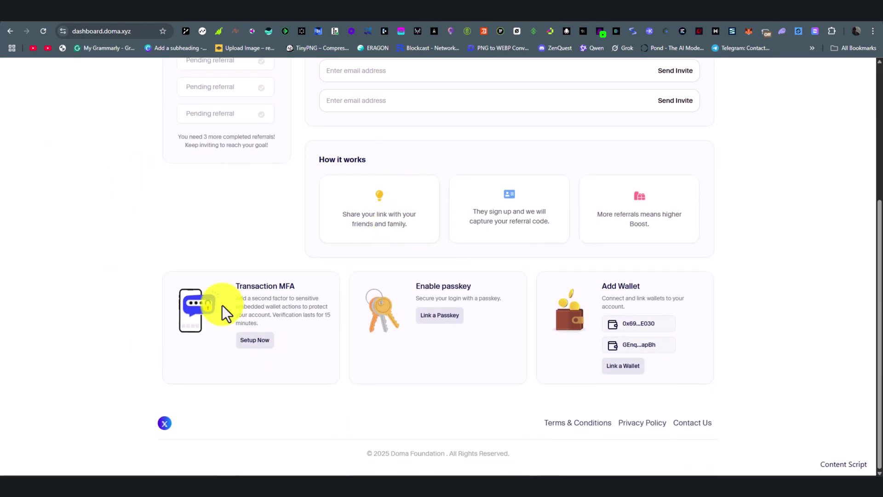
pyautogui.click(265, 342)
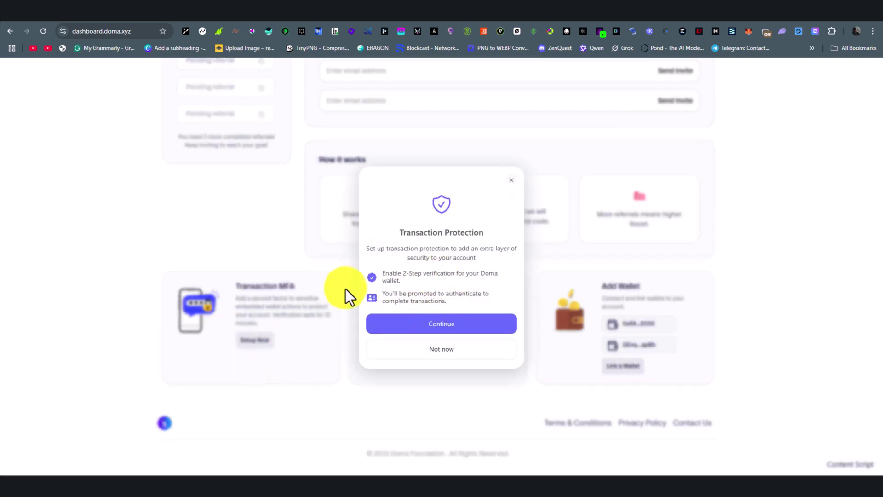
pyautogui.click(488, 332)
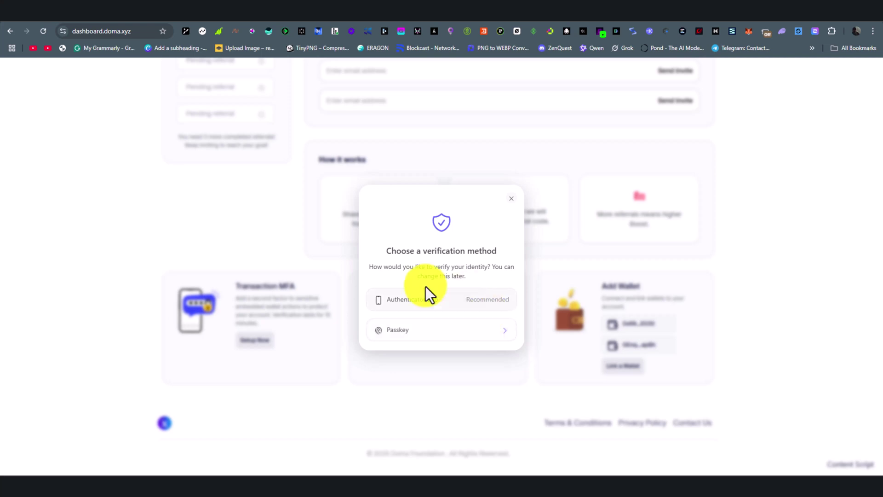
pyautogui.click(445, 306)
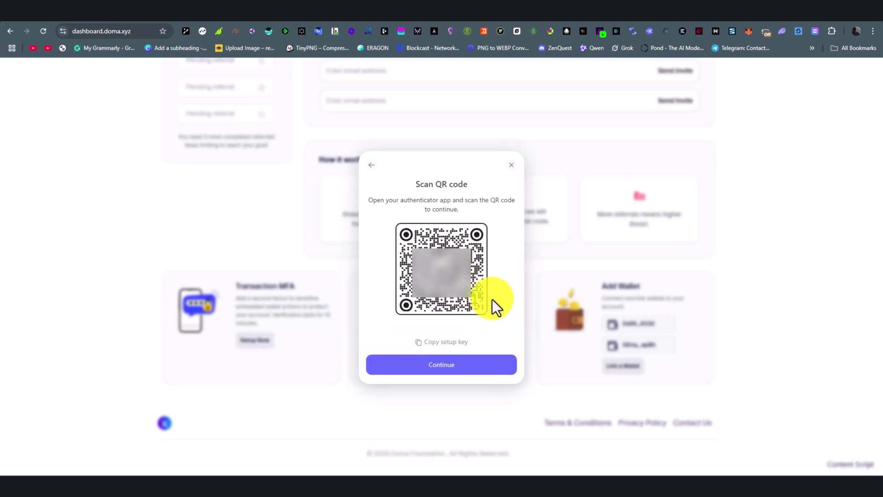
pyautogui.click(476, 365)
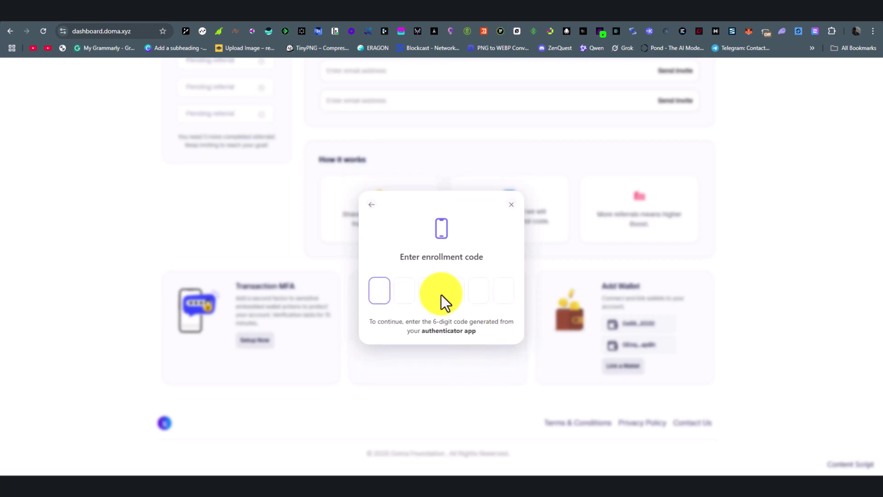
pyautogui.hotkey('ctrl', 'v')
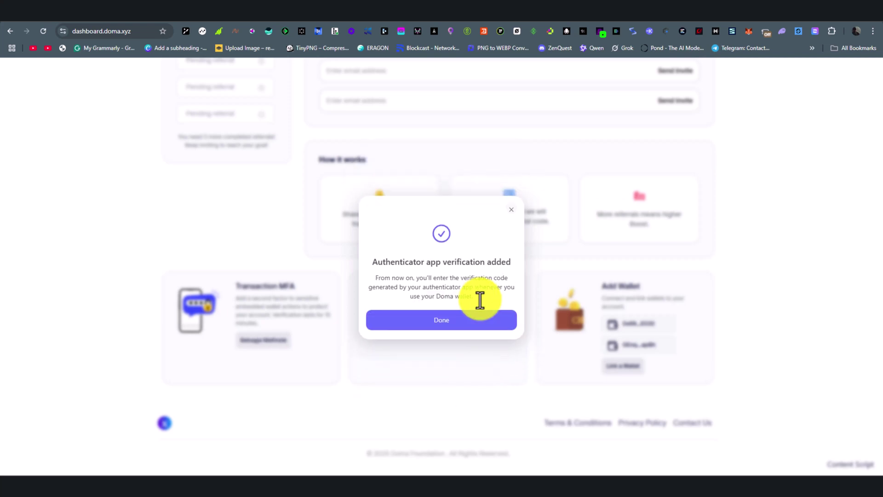
pyautogui.click(483, 329)
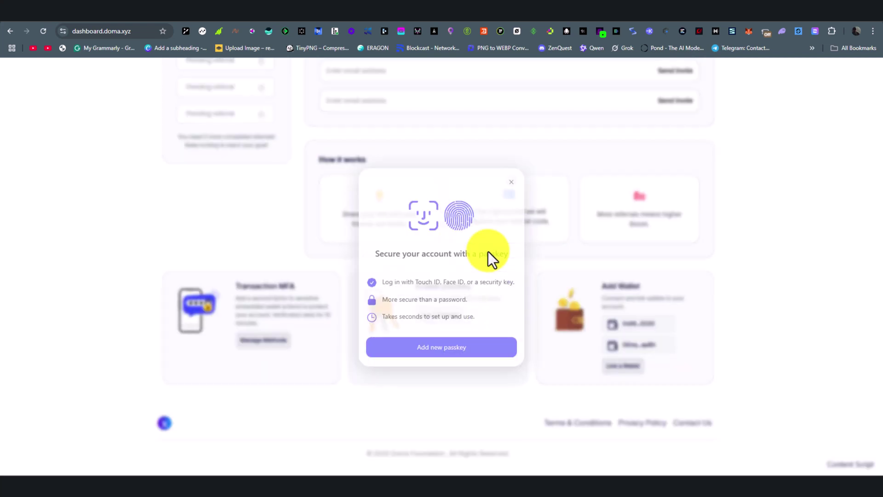
# Add a new passkey to the Doma account, creating a Google Password Manager recovery PIN for it
pyautogui.click(486, 347)
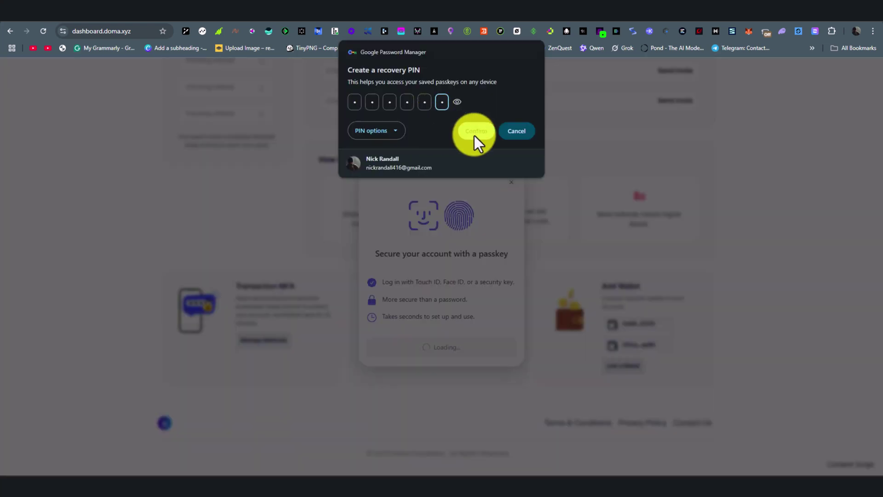
pyautogui.click(475, 132)
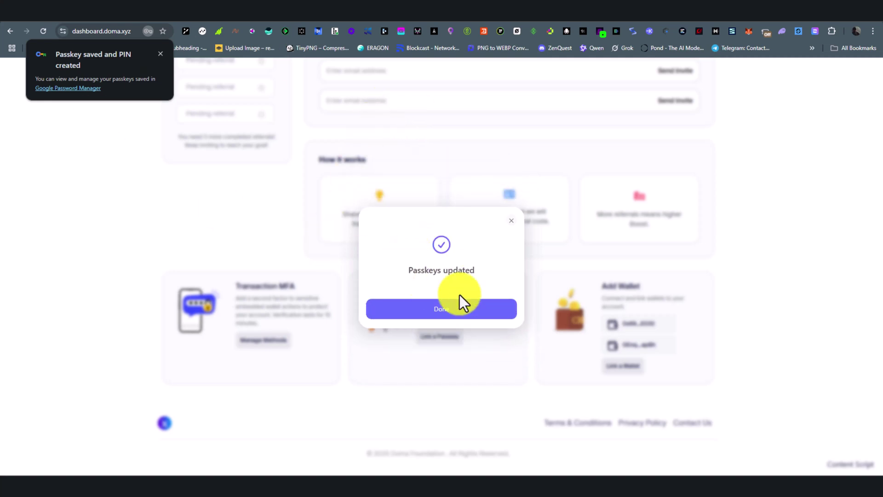
pyautogui.click(459, 306)
# Link a MetaMask wallet to the Doma account, approving the connection and the sign-in request
pyautogui.click(626, 367)
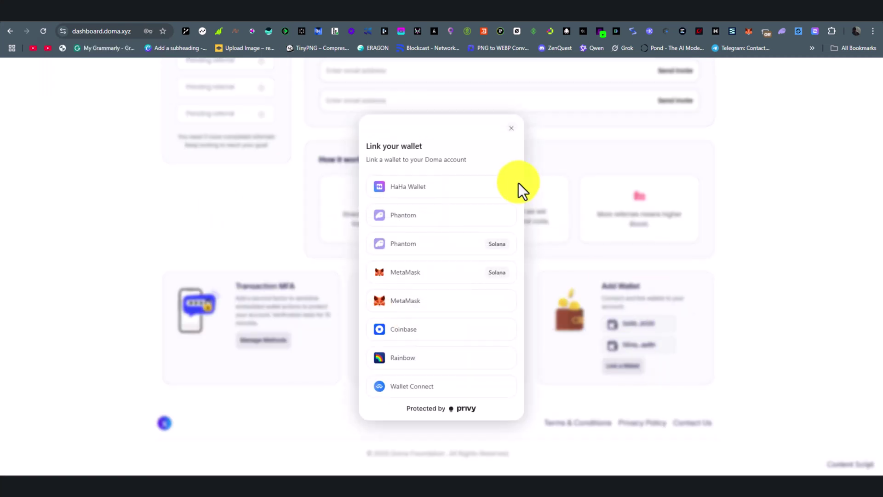
pyautogui.click(455, 301)
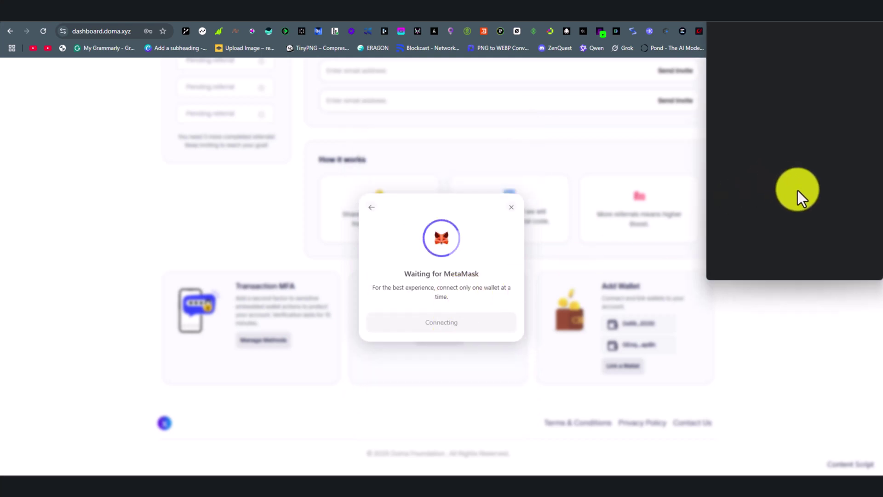
pyautogui.click(856, 262)
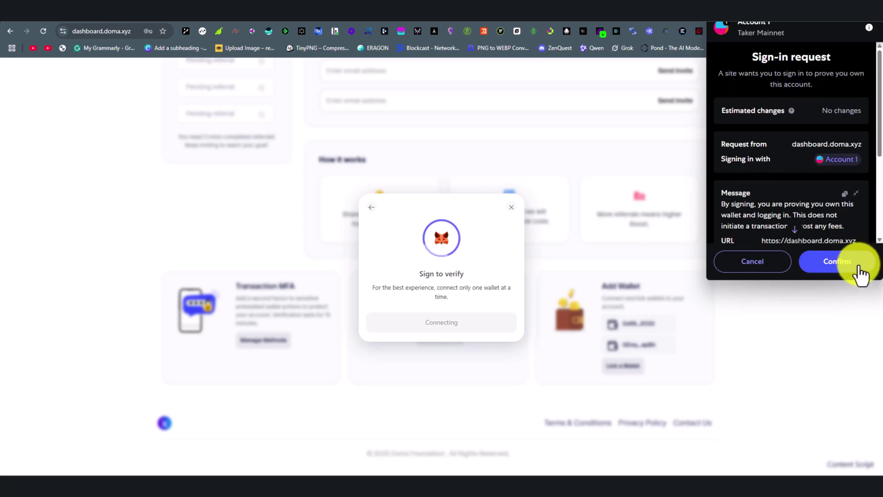
pyautogui.click(859, 267)
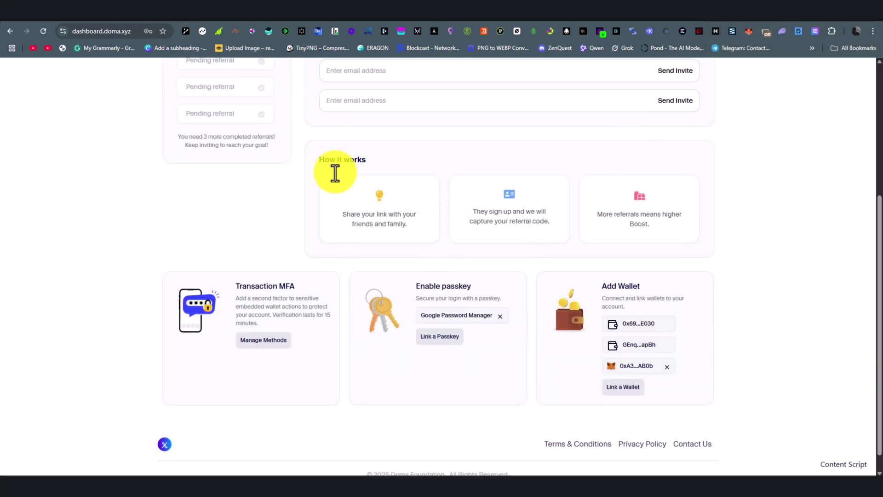
pyautogui.scroll(4, 421, 247)
pyautogui.scroll(1, 420, 248)
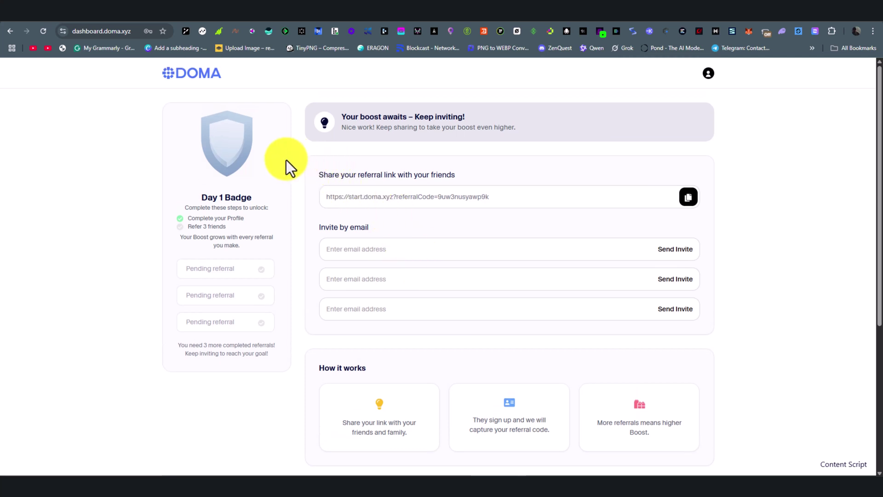
pyautogui.scroll(-1, 286, 159)
pyautogui.scroll(1, 209, 125)
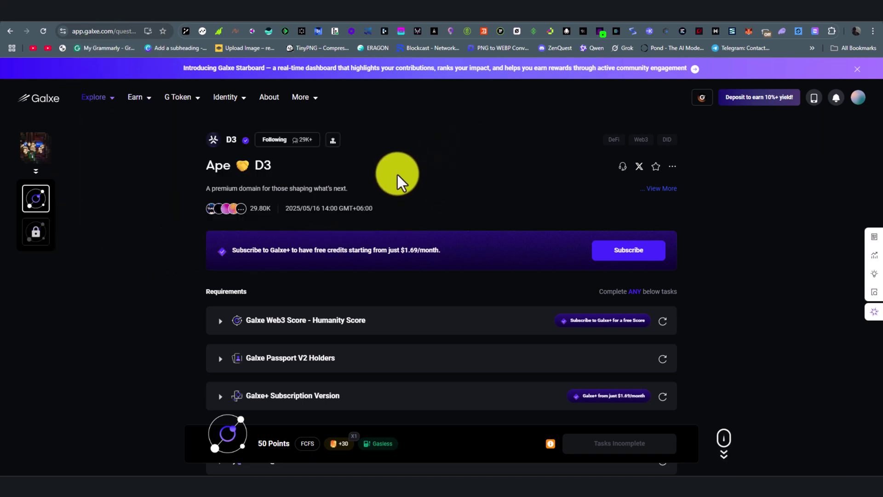
# Switch to the Points Mystery Box quest of D3 on Galxe and open its *APE Name Holder task
pyautogui.click(352, 13)
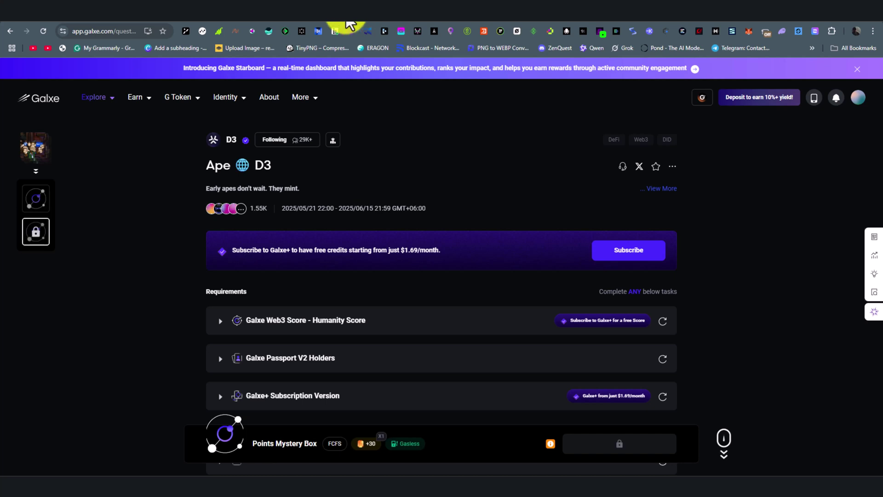
pyautogui.scroll(-6, 365, 231)
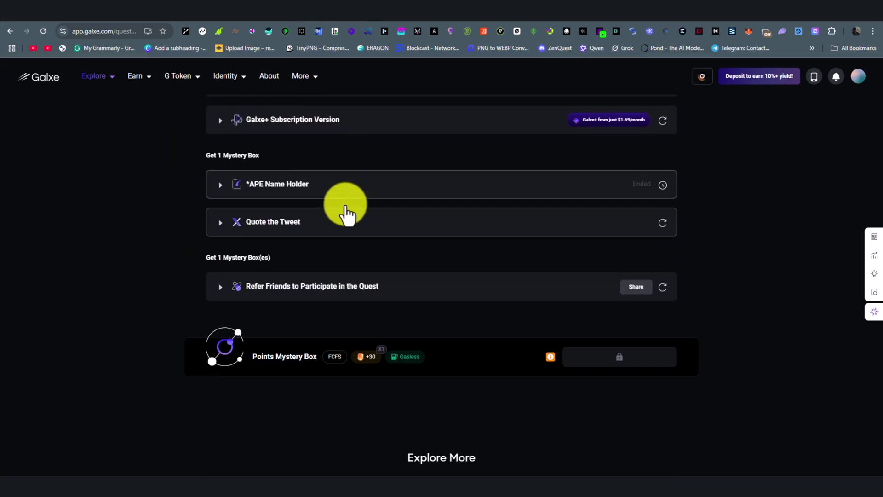
pyautogui.click(310, 191)
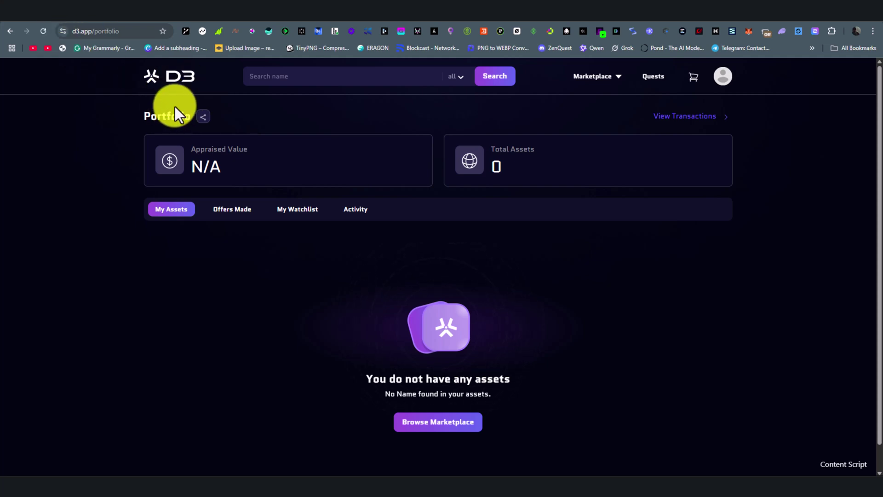
# Search D3 for the name moondropcrypto under ape and check the payment methods for its one-year registration in the cart
pyautogui.click(302, 79)
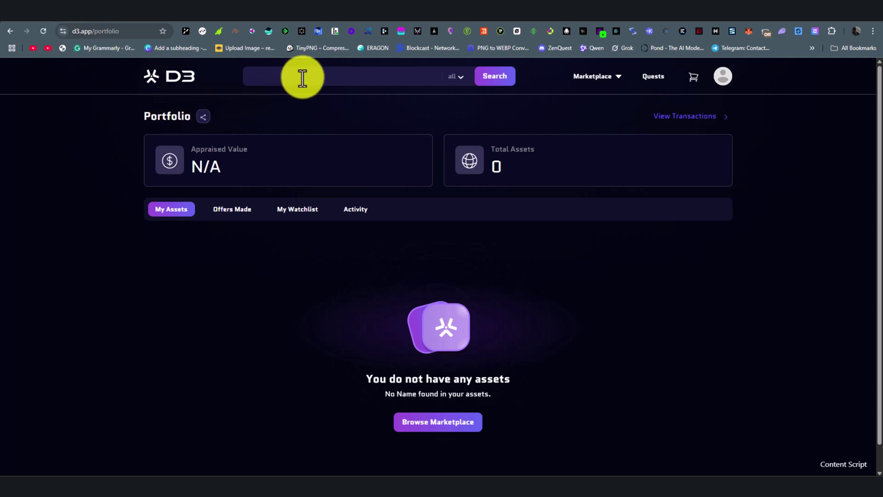
pyautogui.click(454, 76)
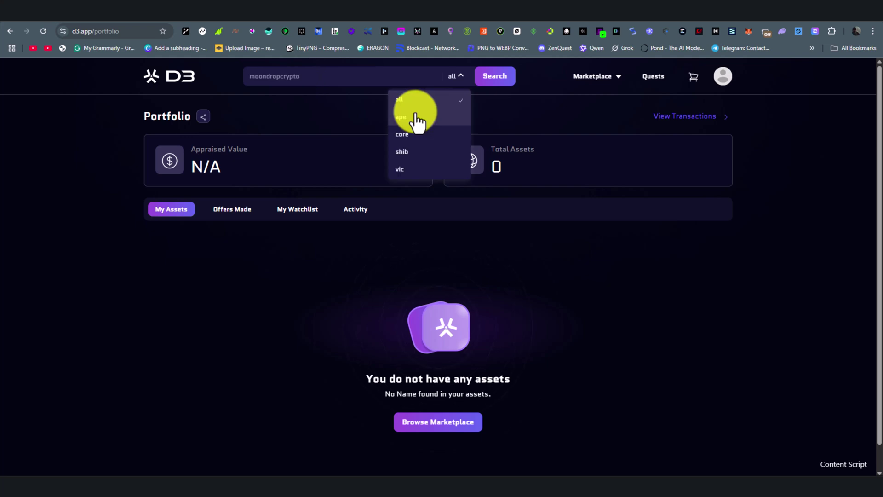
pyautogui.click(414, 122)
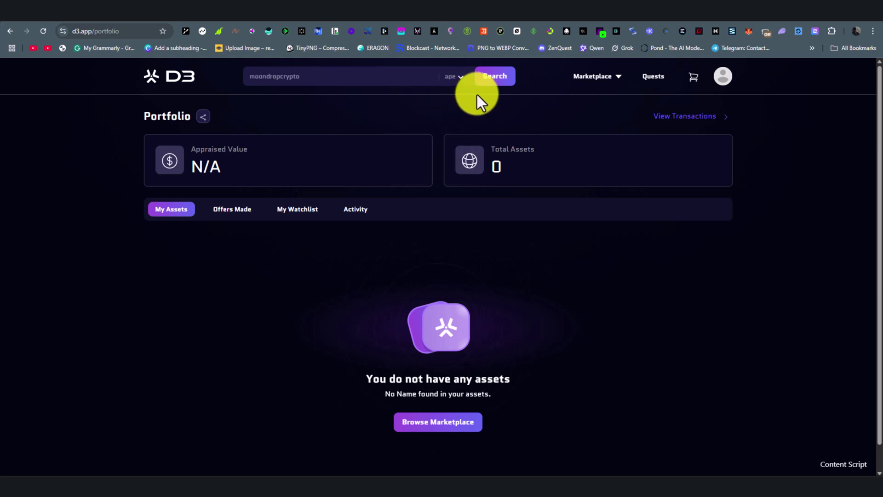
pyautogui.click(496, 79)
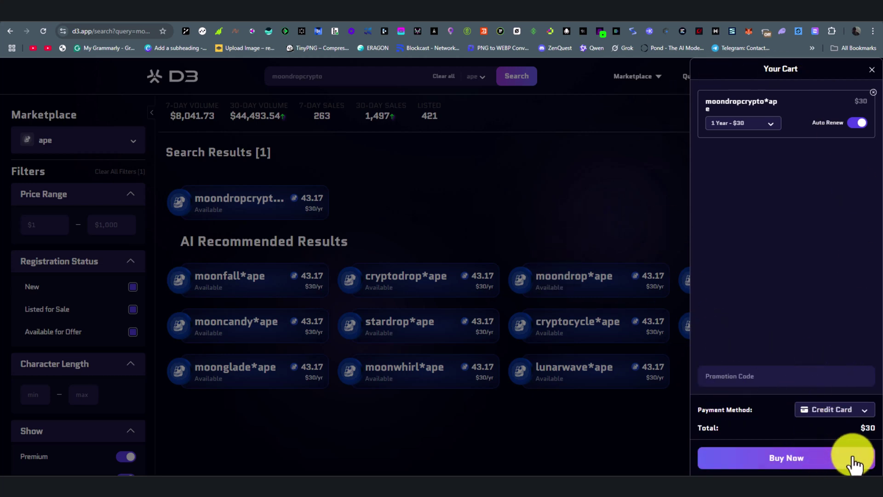
pyautogui.click(821, 411)
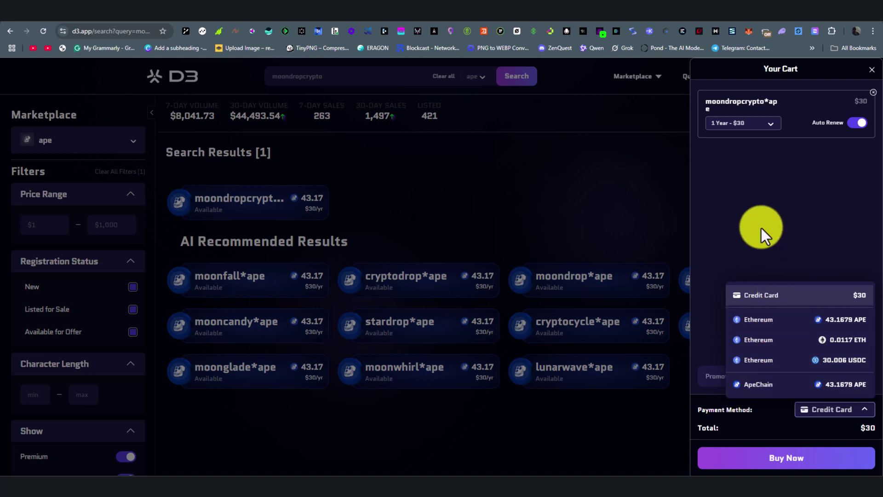
pyautogui.click(760, 228)
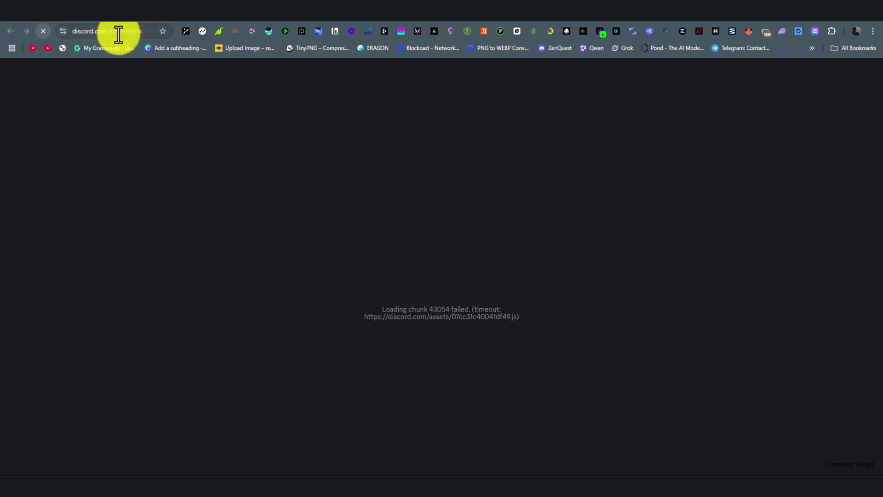
# Return to the Doma dashboard and review the Transaction MFA, passkey and wallet sections
pyautogui.click(172, 5)
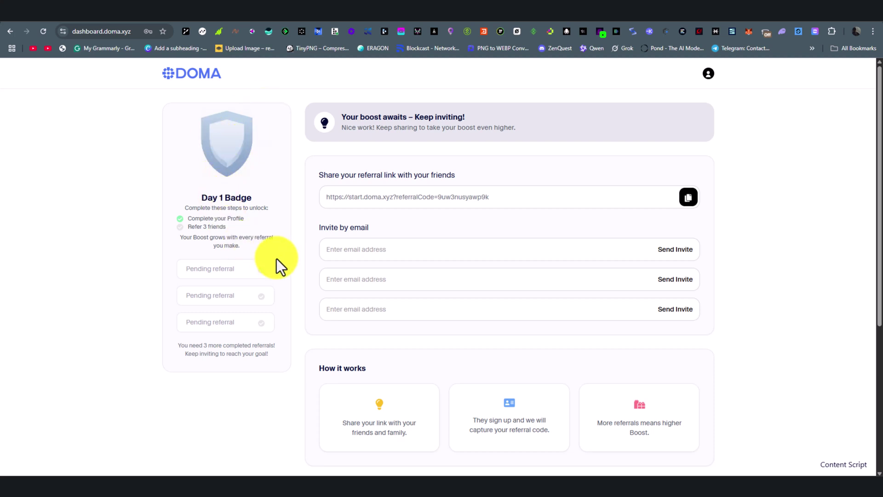
pyautogui.scroll(-5, 266, 256)
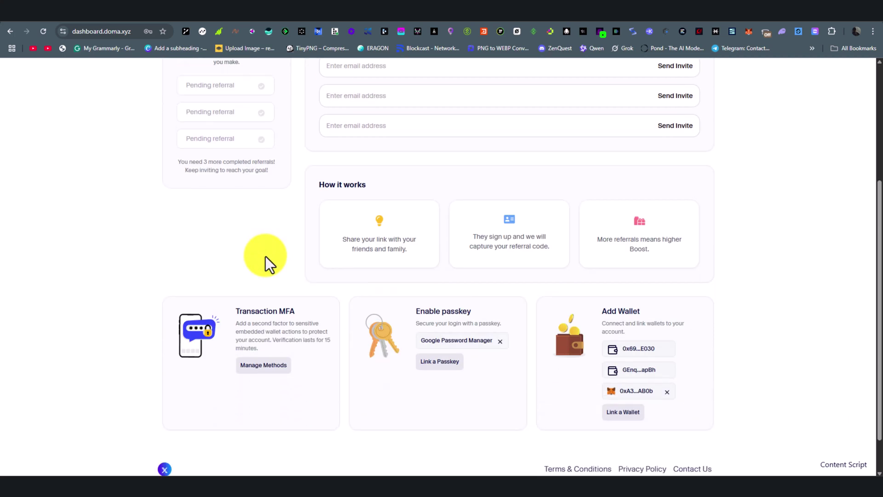